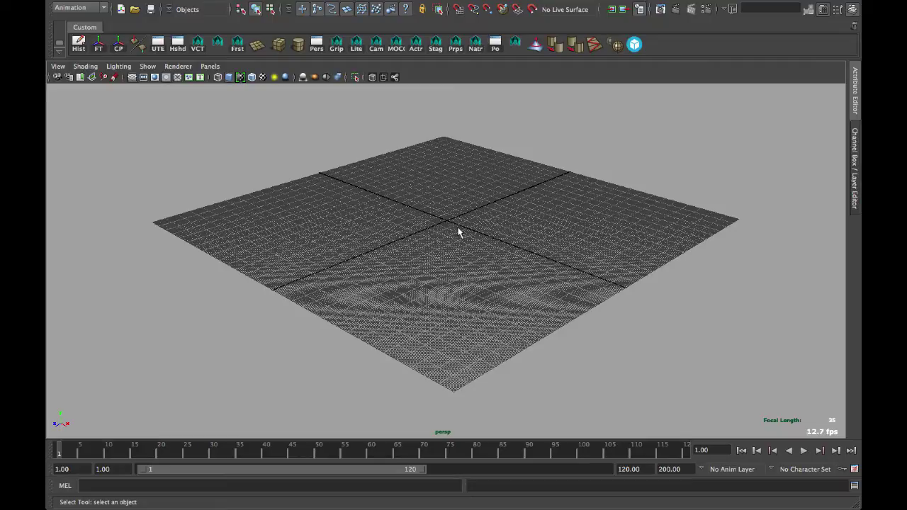
Open the Virtual Cinematography Tools and look over the Cameras, Scene and CameraSeq tool sets
click(217, 44)
click(853, 286)
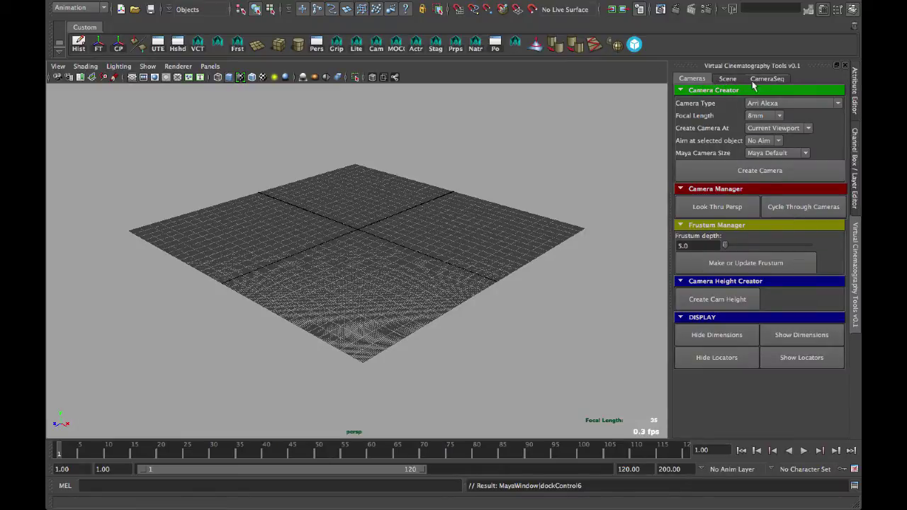
click(728, 79)
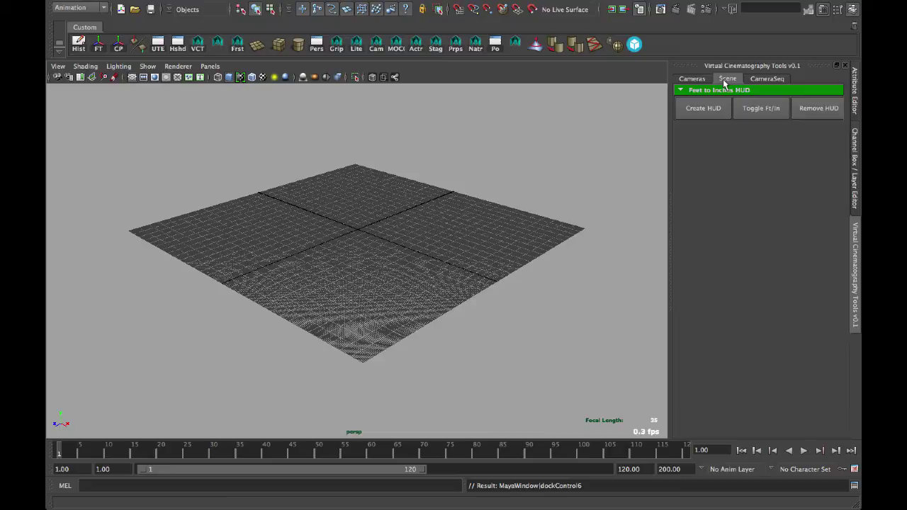
click(768, 79)
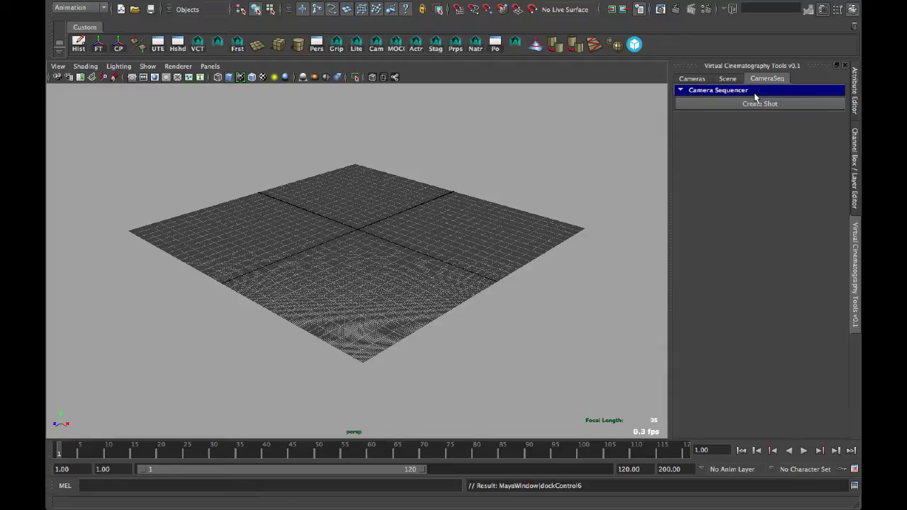
click(728, 78)
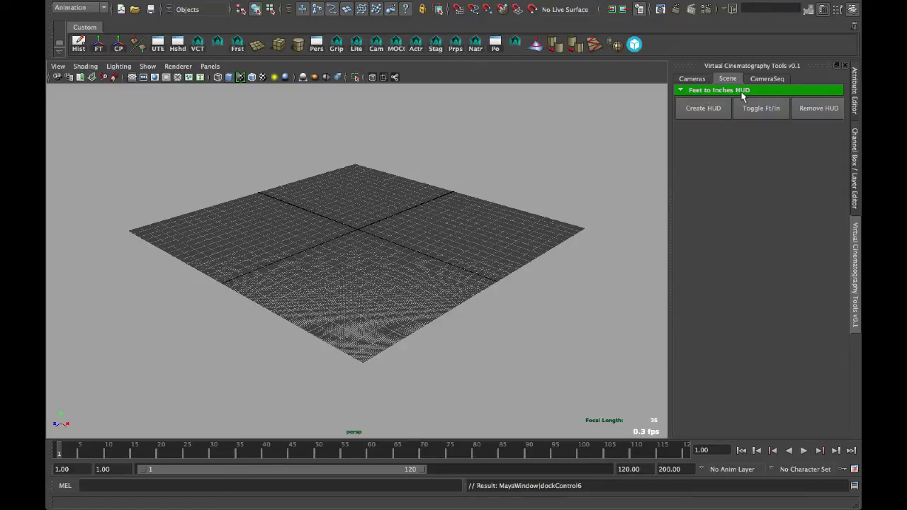
Create the feet-to-inches HUD and toggle the scene's working units to feet
click(711, 110)
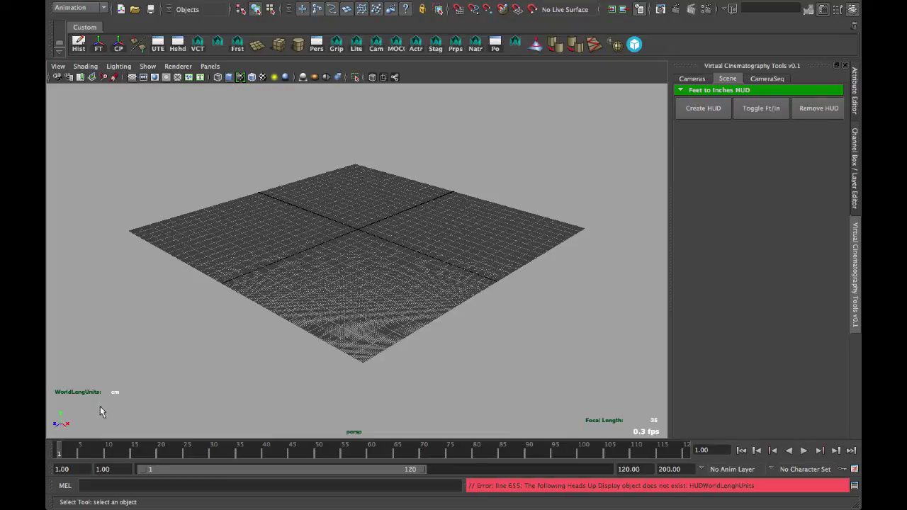
click(766, 108)
click(766, 108)
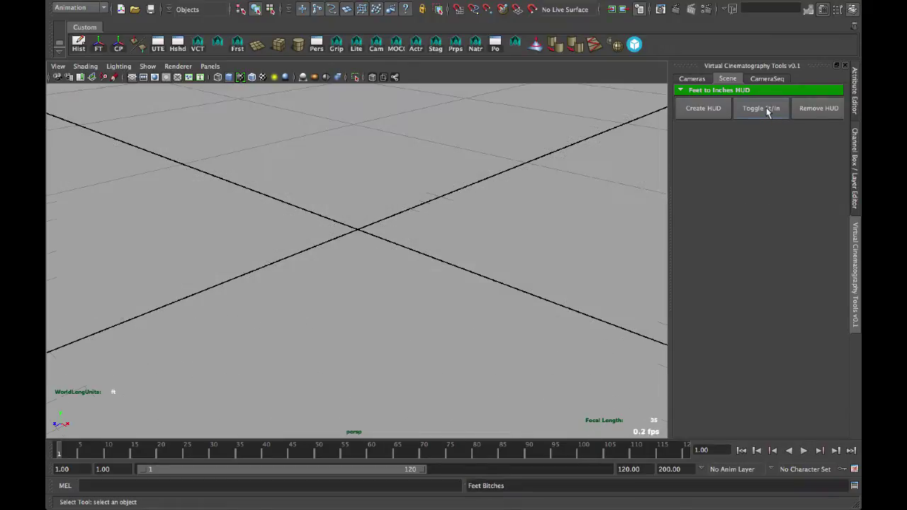
mouse_move(389, 250)
alt+mouse_down()
mouse_move(362, 247)
mouse_move(378, 241)
mouse_move(439, 270)
mouse_move(379, 243)
mouse_move(397, 248)
alt+mouse_up()
Import the Female-casual02.mb actor from the actor library and place it at the centre of the grid
click(692, 79)
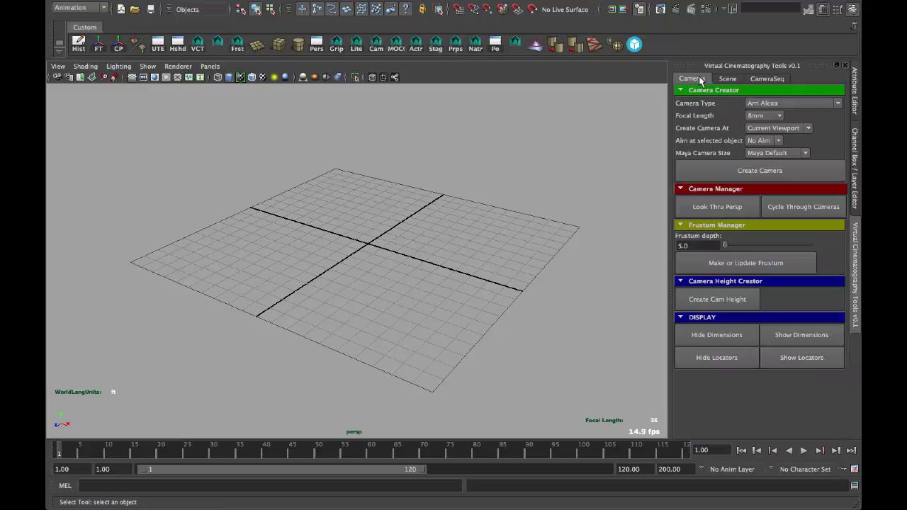
click(416, 44)
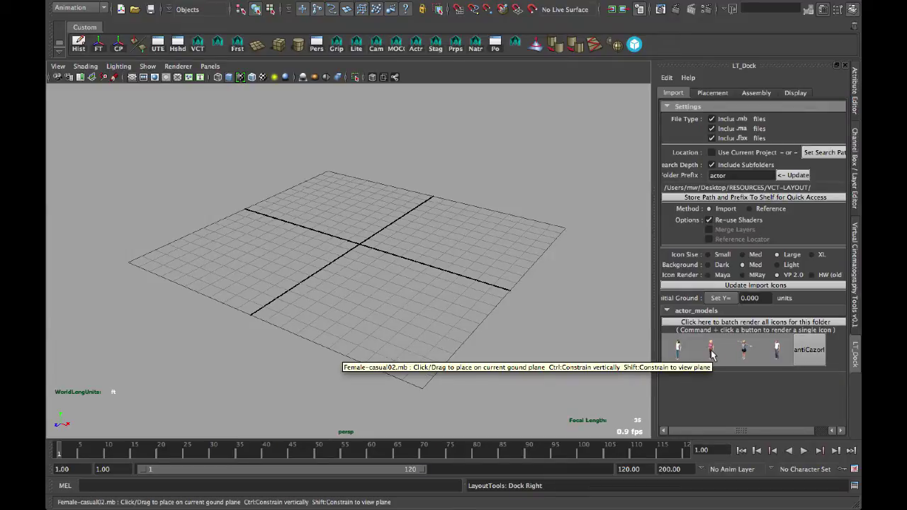
click(711, 351)
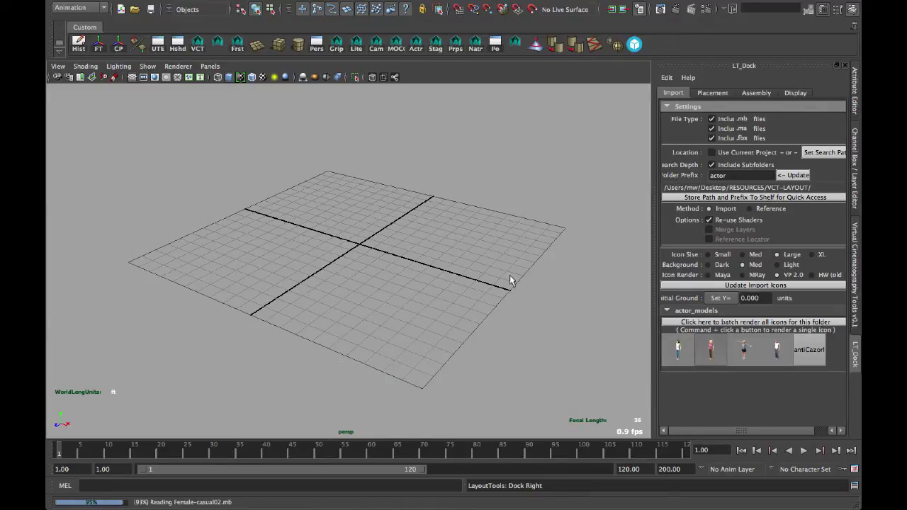
key(w)
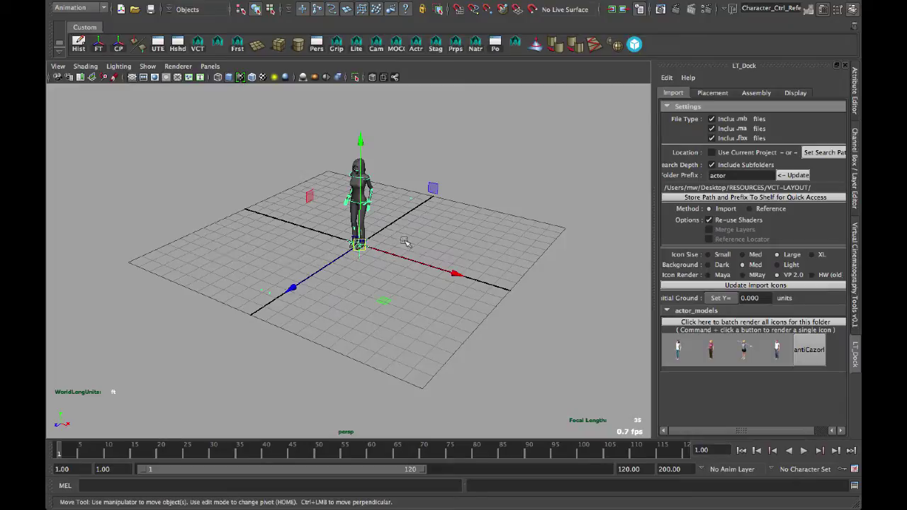
click(454, 239)
scroll(454, 243, up, 6)
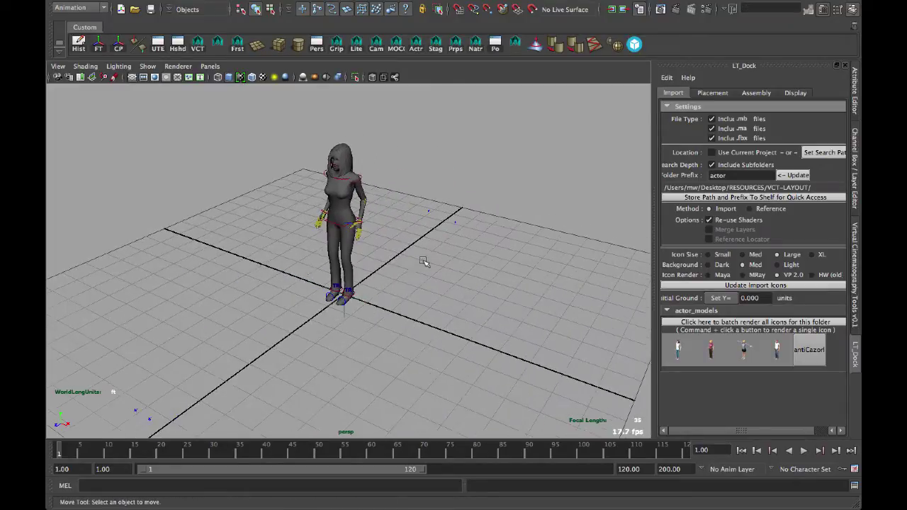
scroll(452, 244, down, 6)
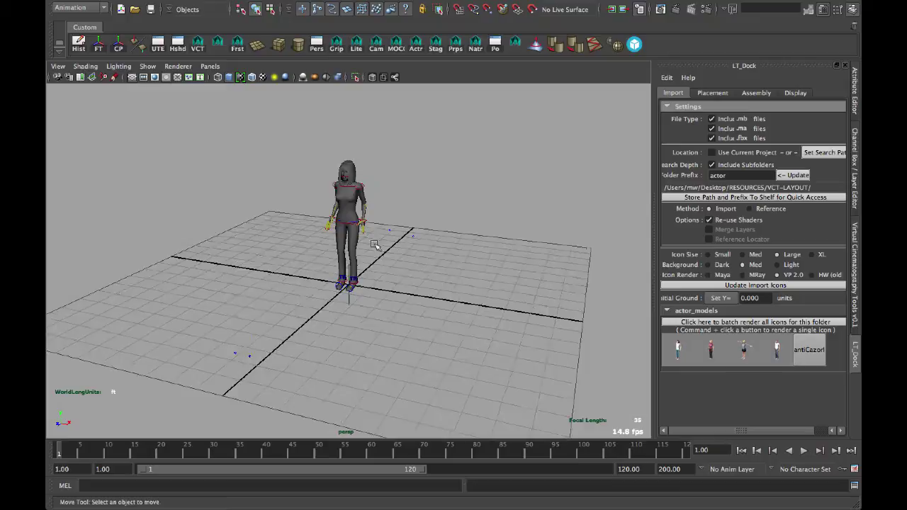
Hide joints and IK handles in the viewport so only the actor's mesh is displayed
click(148, 66)
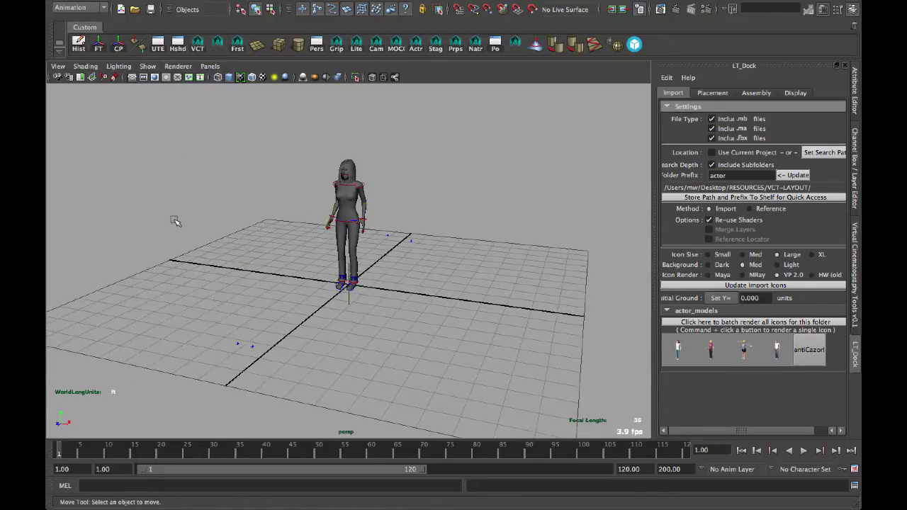
click(167, 230)
click(148, 66)
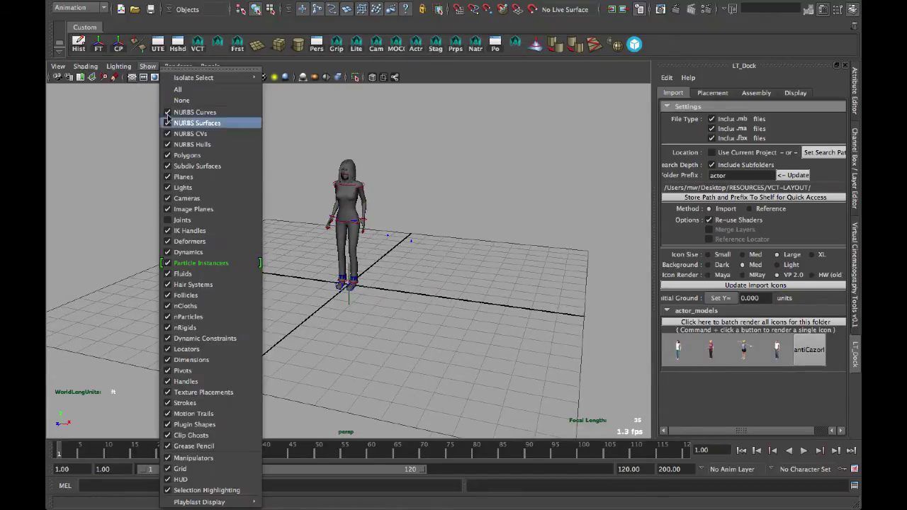
click(204, 234)
click(148, 67)
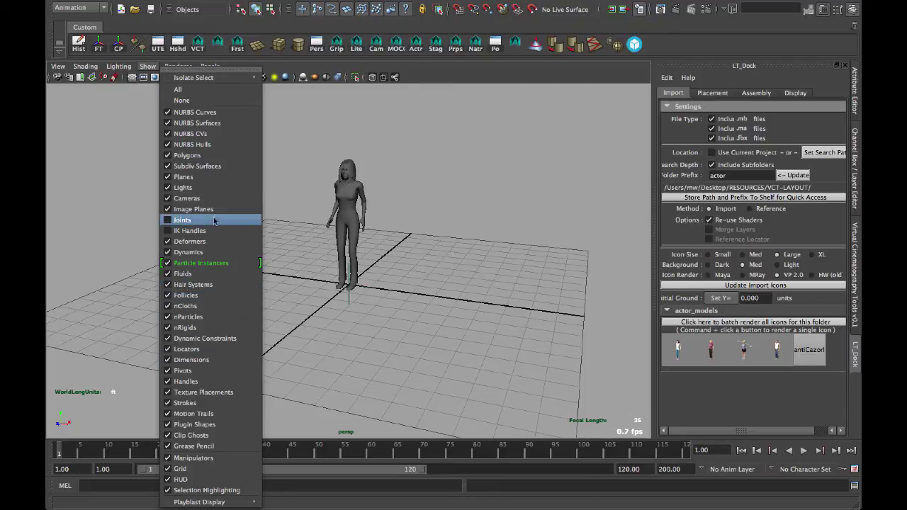
click(420, 219)
alt+drag(376, 225, 407, 274)
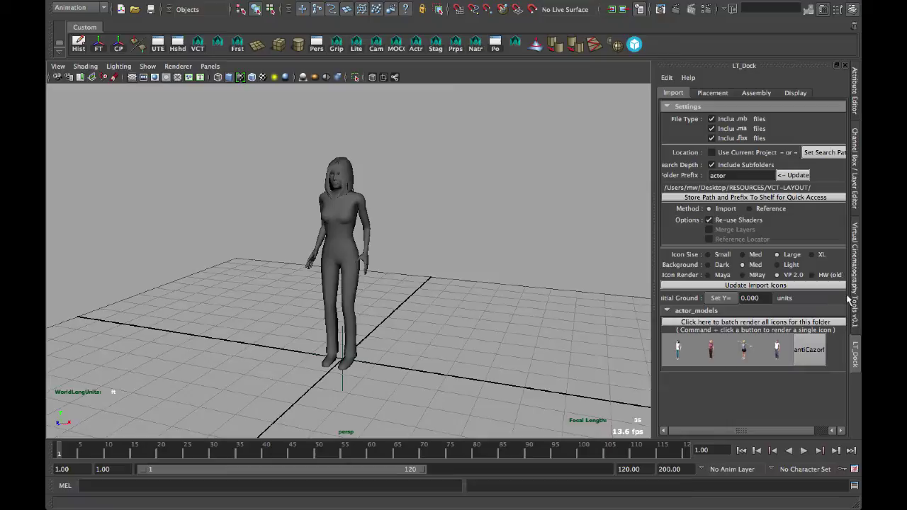
Set the camera type to Red Dragon 6k and the focal length to 50mm in the Camera Creator
click(855, 297)
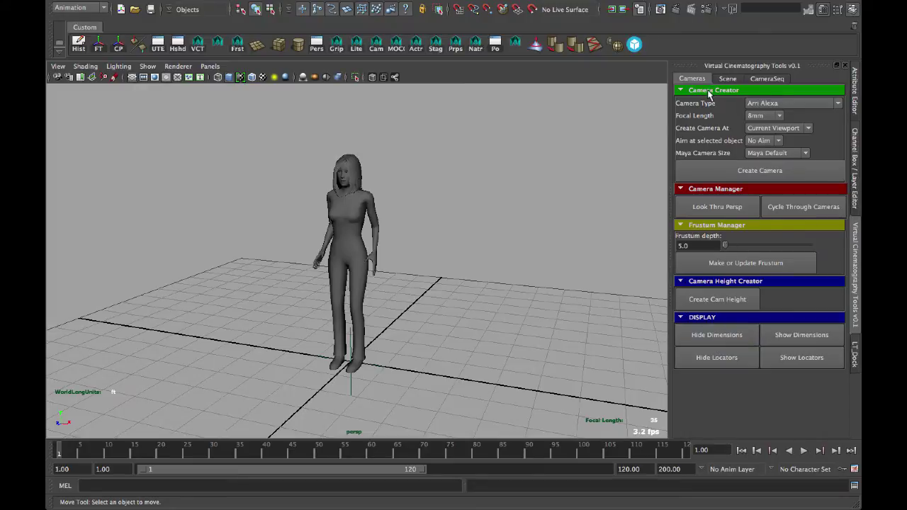
click(797, 104)
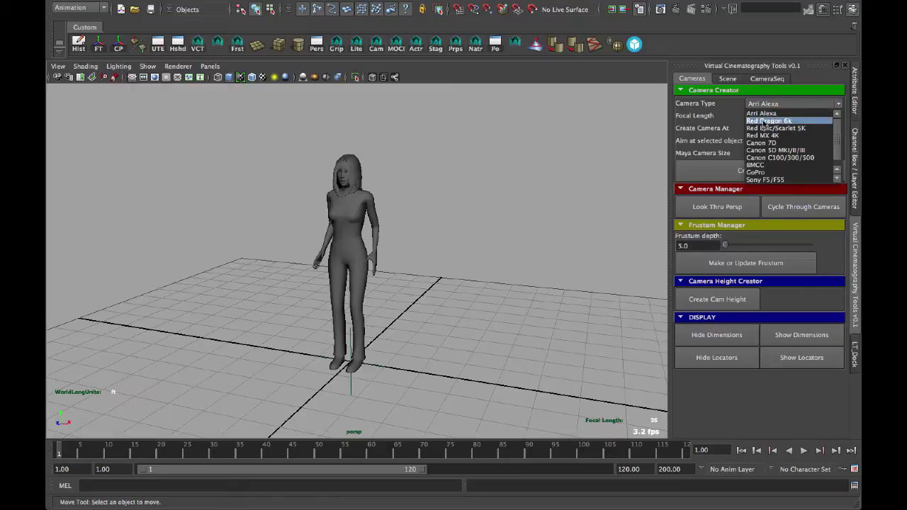
scroll(782, 132, down, 1)
scroll(777, 164, up, 1)
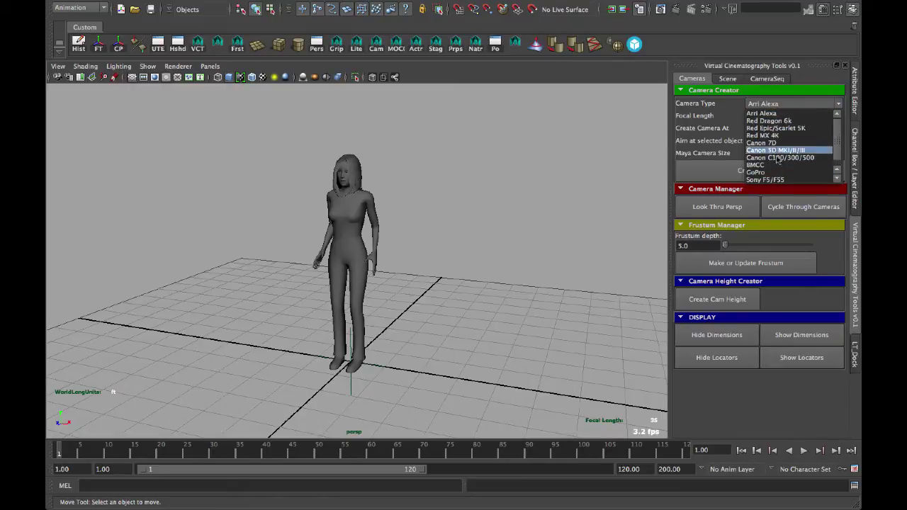
click(769, 121)
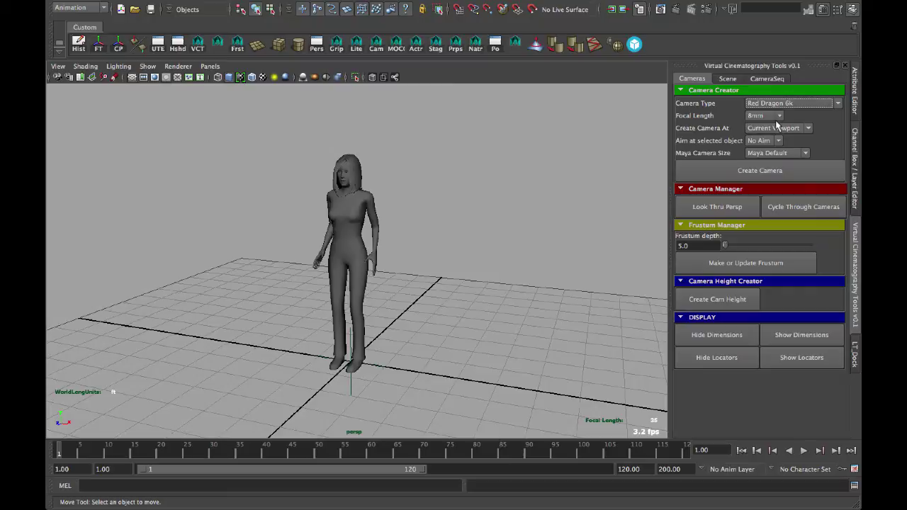
alt+drag(352, 261, 418, 236)
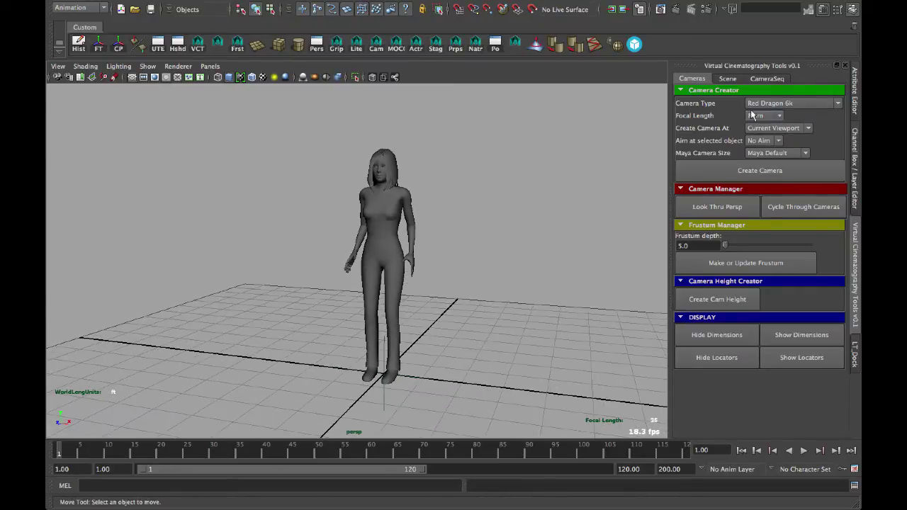
click(764, 116)
click(756, 140)
Keep the camera creation at Current Viewport with No Aim, and set the Maya camera size to Real World Scale
click(777, 128)
click(778, 130)
click(777, 132)
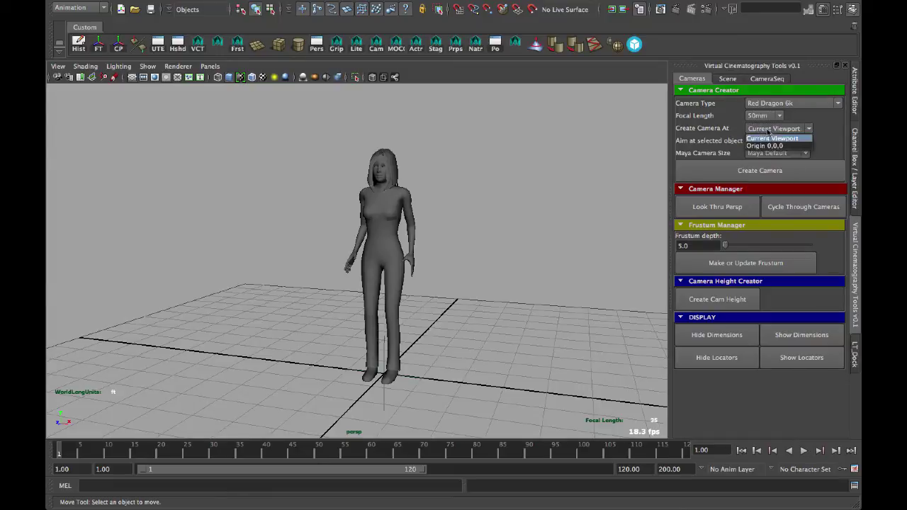
click(758, 128)
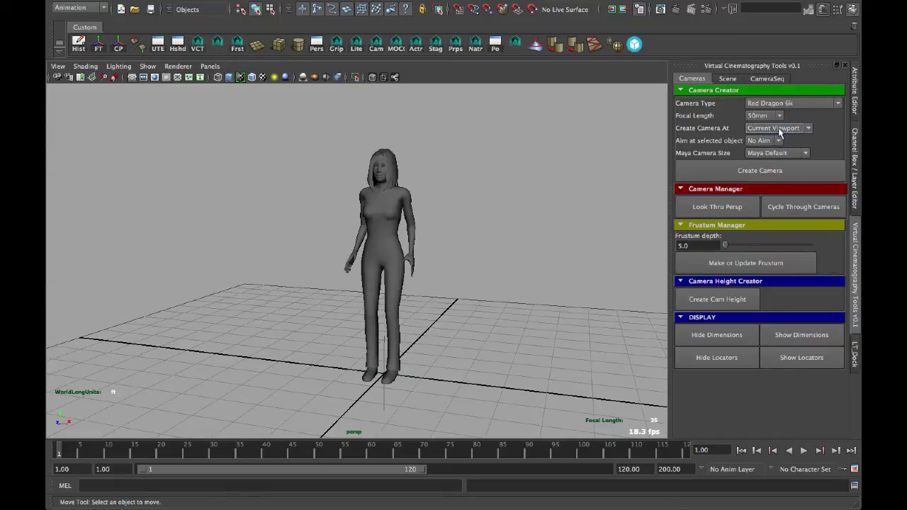
click(767, 142)
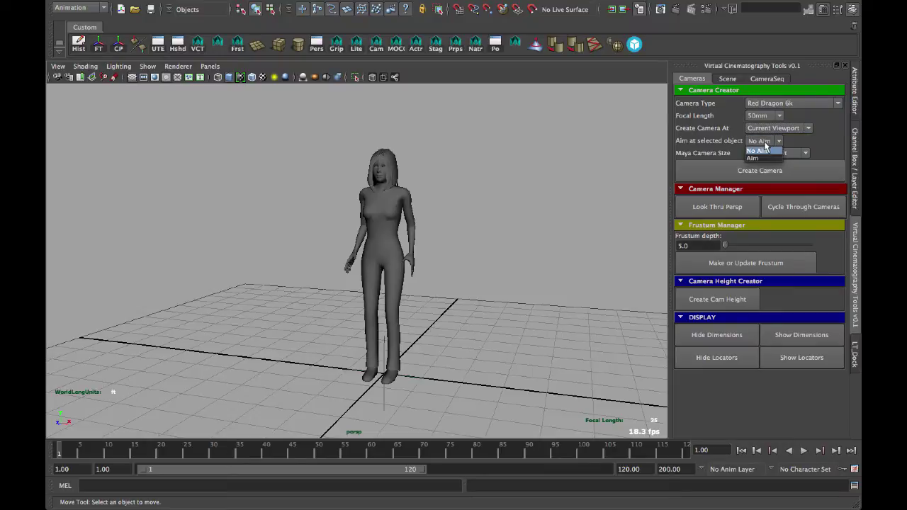
click(772, 153)
click(768, 173)
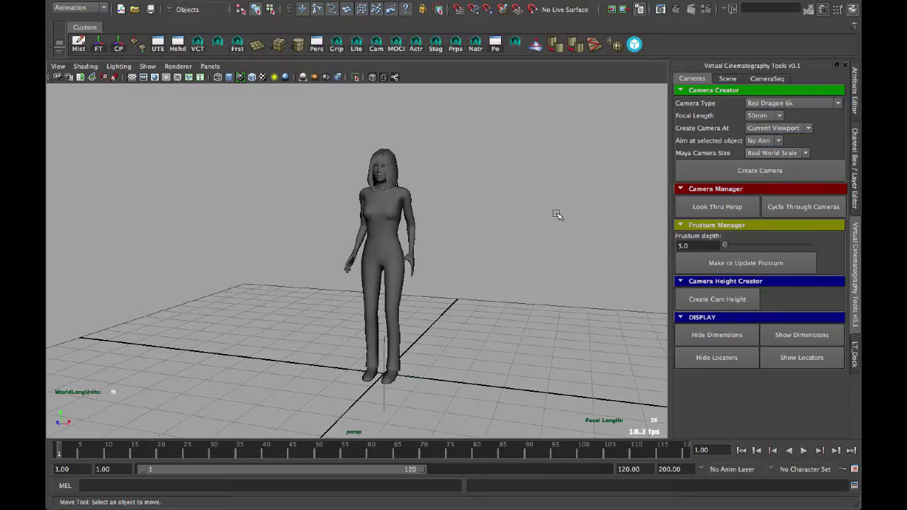
Frame the actor's upper body in the perspective view and create the camera from that viewpoint
scroll(388, 219, up, 1)
mouse_move(425, 209)
alt+middle_down()
mouse_move(427, 217)
mouse_move(421, 208)
alt+middle_up()
scroll(447, 186, up, 5)
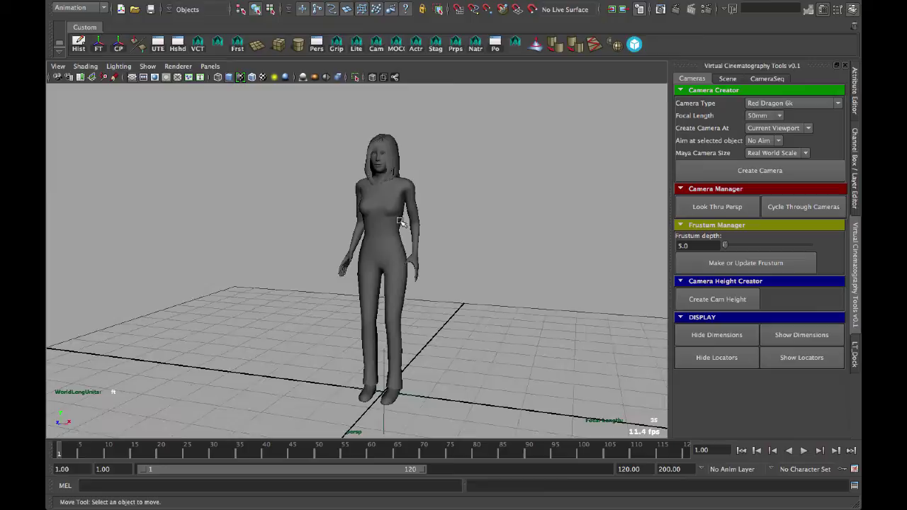
scroll(448, 188, down, 5)
scroll(422, 239, up, 1)
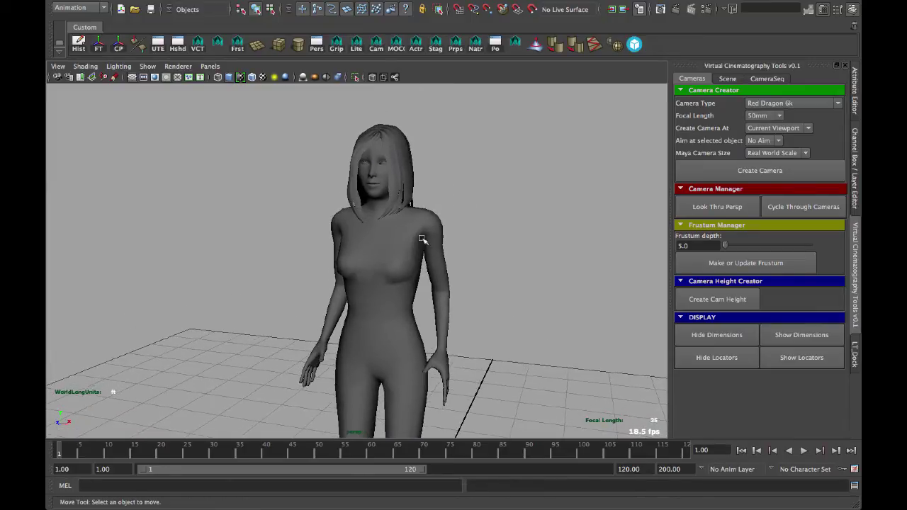
click(735, 171)
Reframe the new shot camera on the actor's head and torso, and clear the mesh selection
alt+drag(496, 215, 418, 356)
click(381, 259)
key(f)
alt+middle_drag(403, 241, 404, 354)
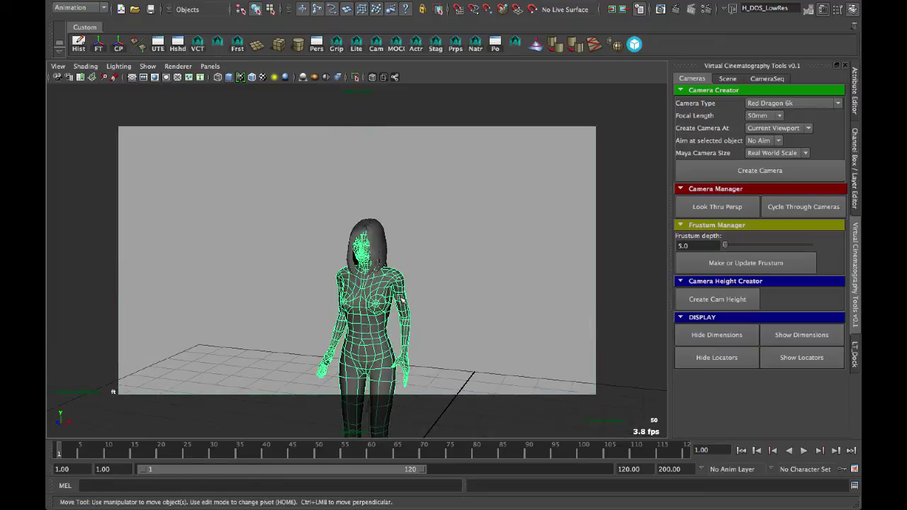
scroll(454, 282, up, 5)
alt+drag(454, 282, 438, 242)
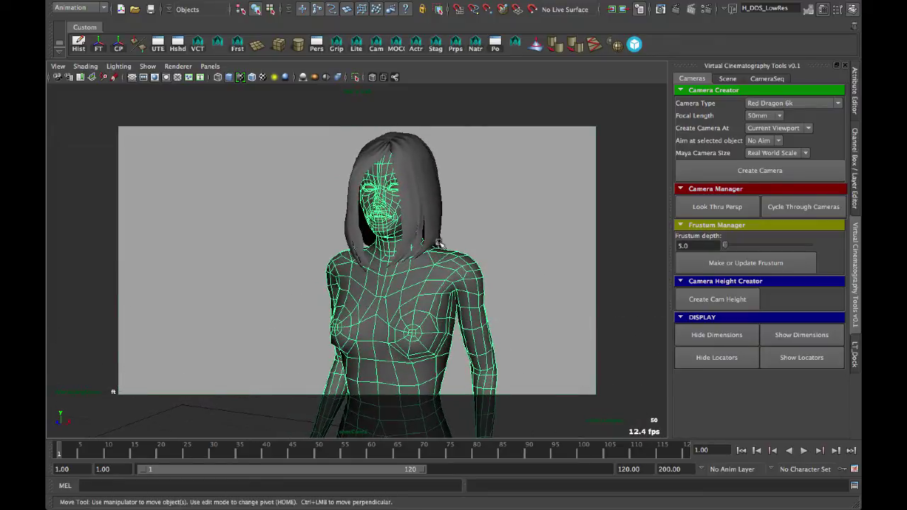
click(284, 224)
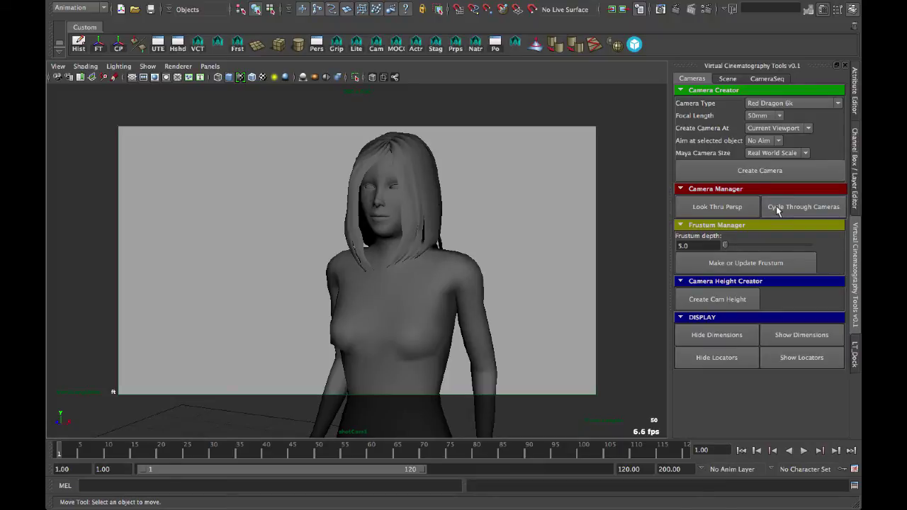
Return to the perspective view and show the shot camera and the actor together from the side
click(730, 209)
alt+right_drag(530, 226, 445, 237)
alt+middle_drag(445, 237, 460, 200)
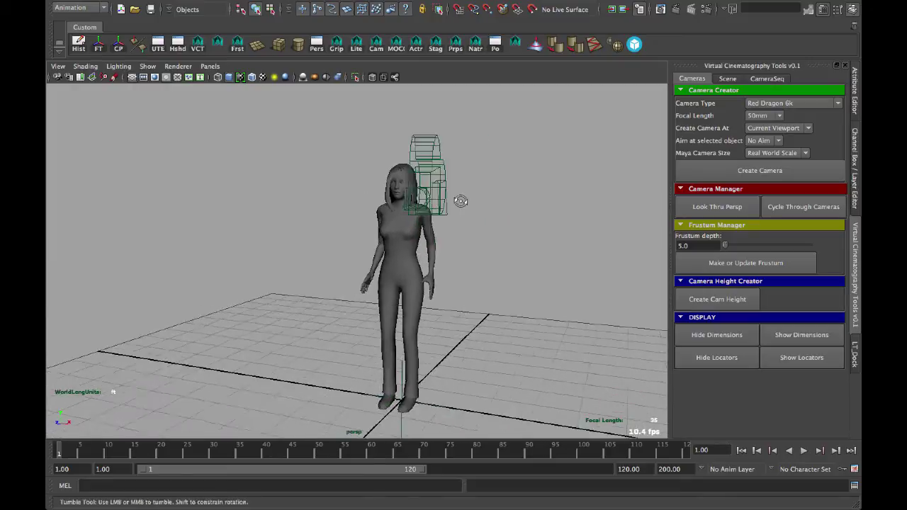
alt+drag(460, 201, 415, 207)
alt+right_drag(415, 206, 340, 216)
alt+middle_drag(340, 216, 396, 205)
mouse_move(396, 205)
alt+mouse_down()
mouse_move(391, 198)
mouse_move(402, 212)
alt+mouse_up()
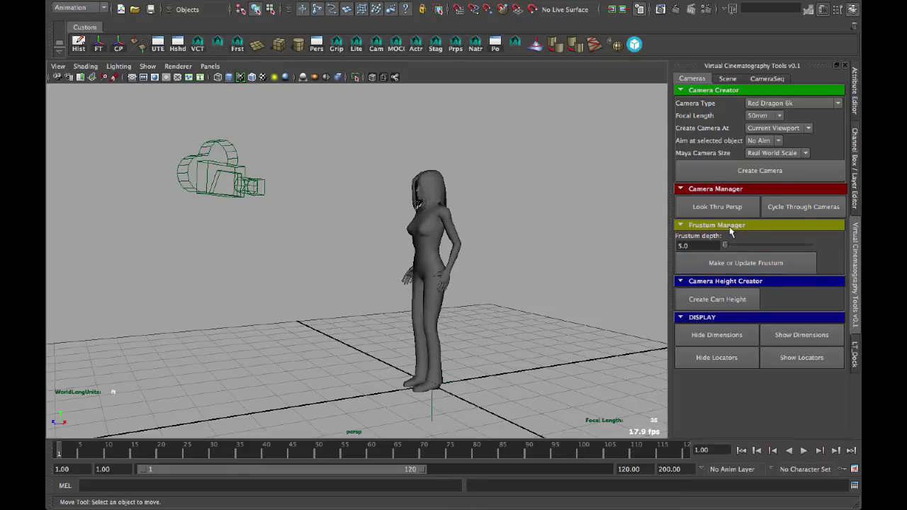
Examine the frustum scripts section in the cinematography tools' shelf command code, then close the Shelf Editor
click(727, 263)
right_click(217, 42)
click(234, 58)
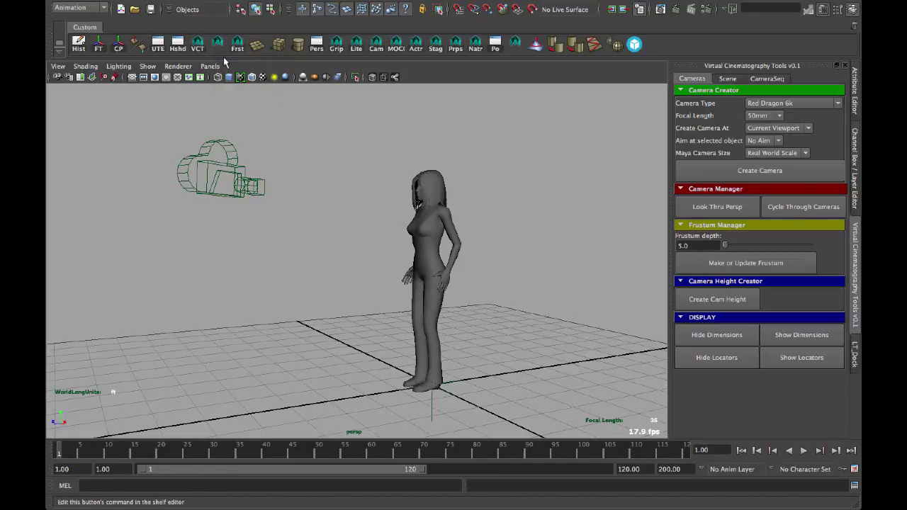
drag(650, 122, 645, 274)
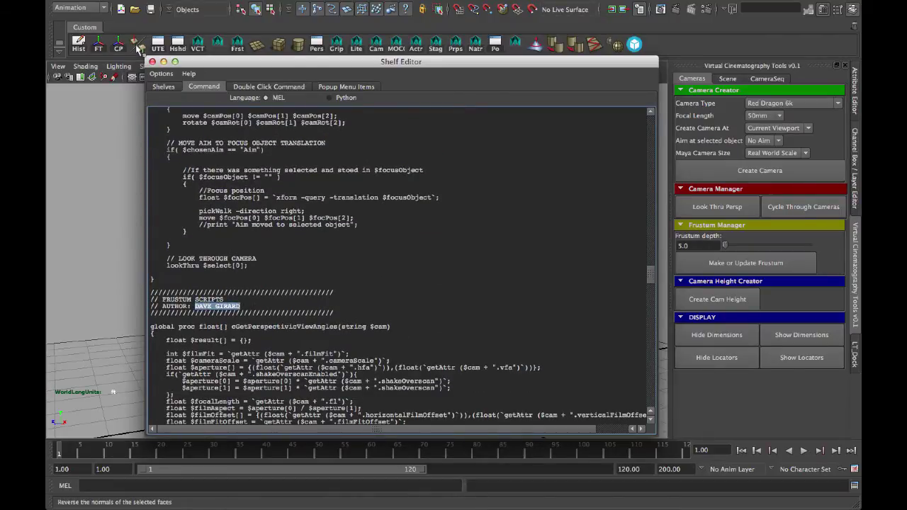
click(152, 61)
Select the shot camera and create its frustum with a depth of 20
click(217, 199)
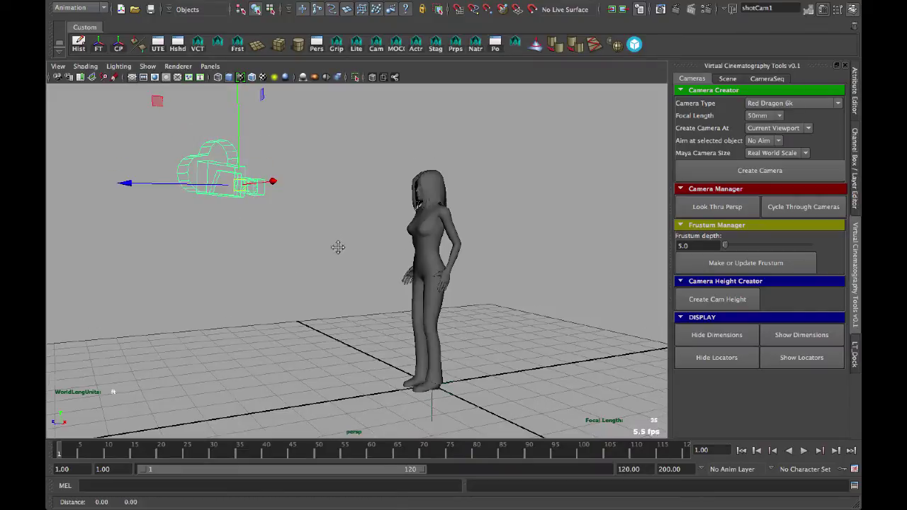
alt+drag(338, 247, 406, 227)
click(445, 223)
drag(238, 192, 281, 247)
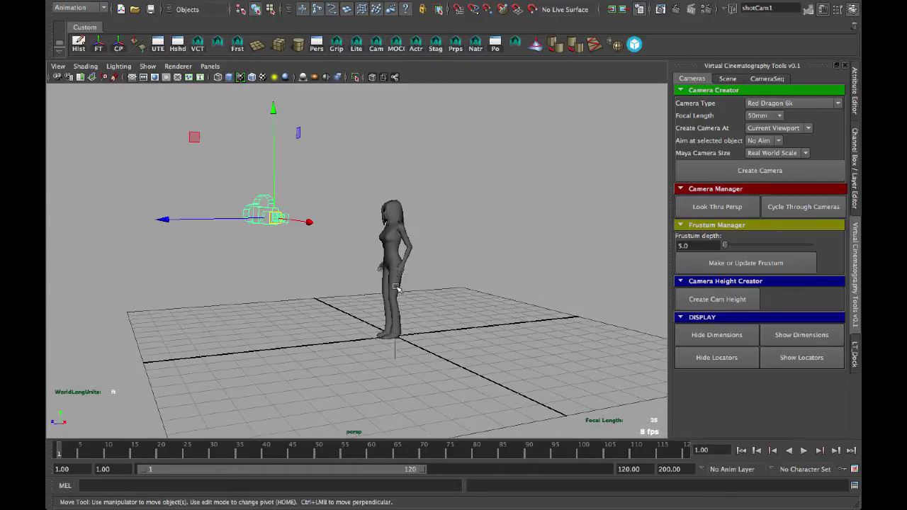
click(698, 245)
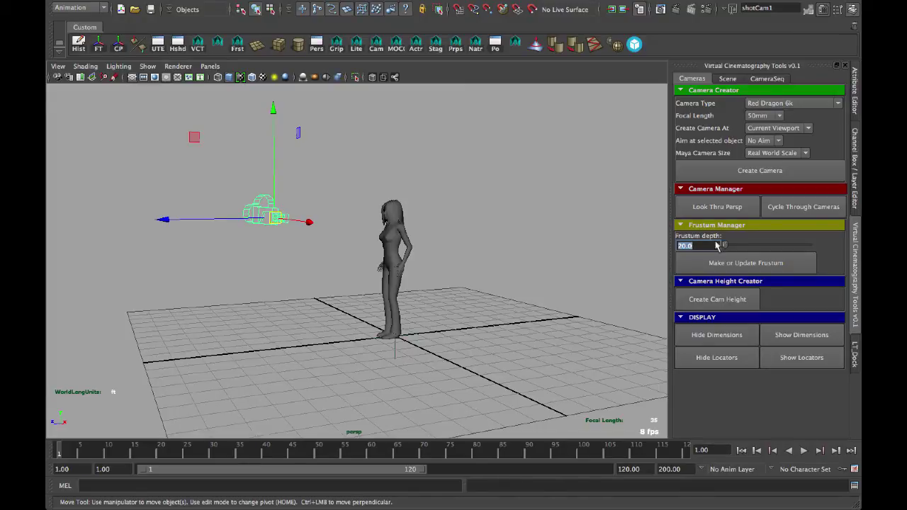
click(749, 267)
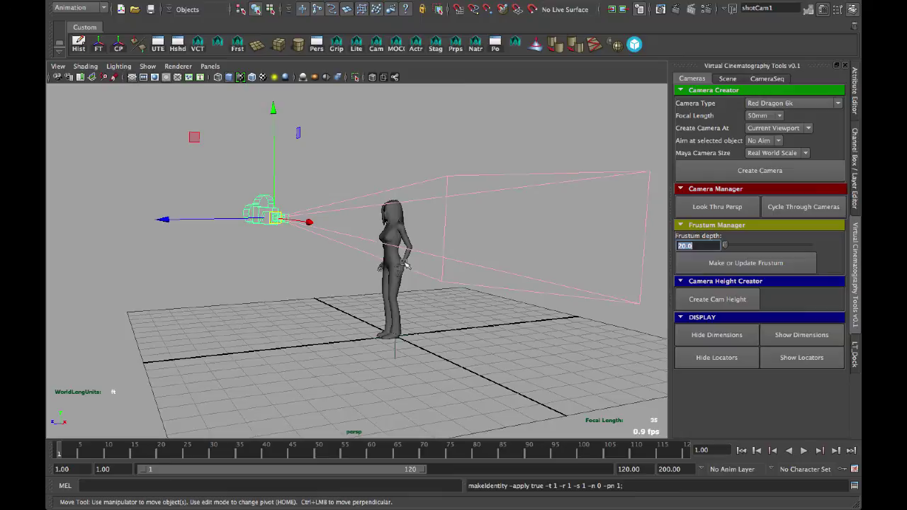
Switch to a two-pane layout with the shot camera's view beside the perspective view, and widen the camera view's pane
alt+drag(407, 265, 233, 229)
alt+right_drag(233, 229, 338, 245)
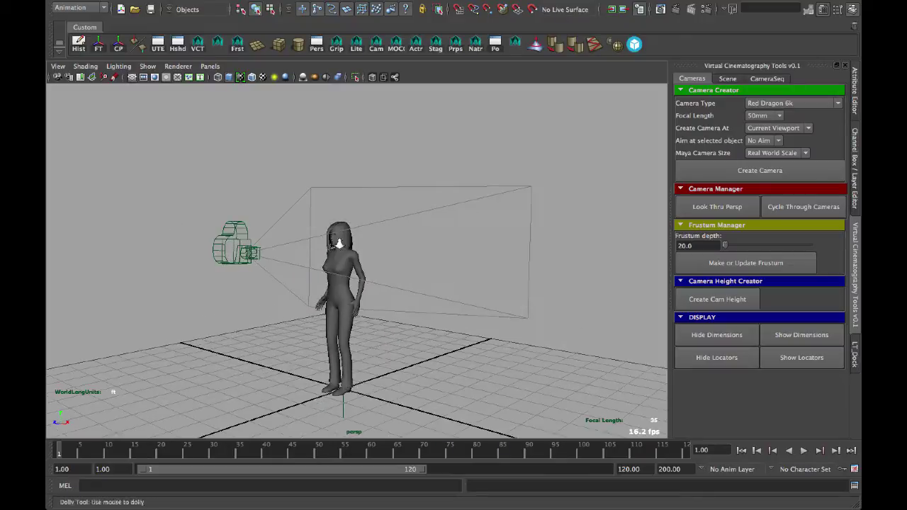
alt+middle_drag(339, 245, 377, 240)
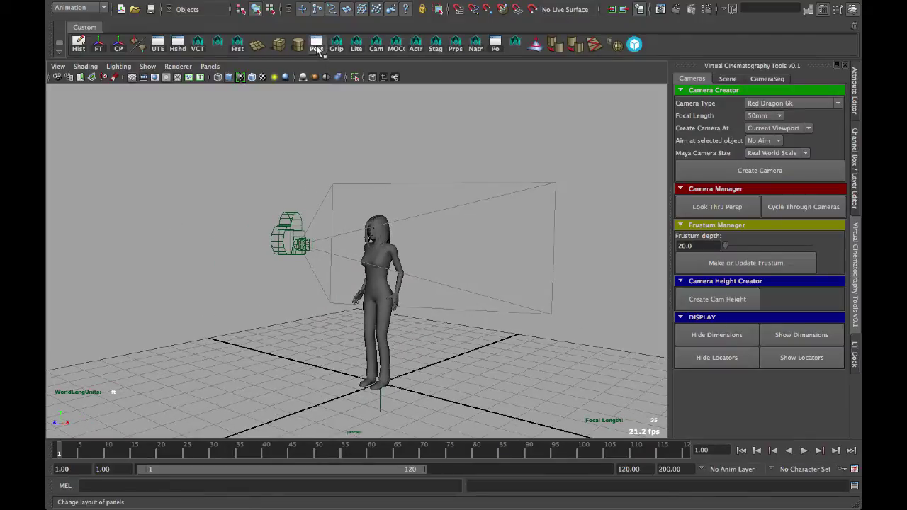
click(316, 44)
click(115, 66)
mouse_move(149, 77)
click(238, 88)
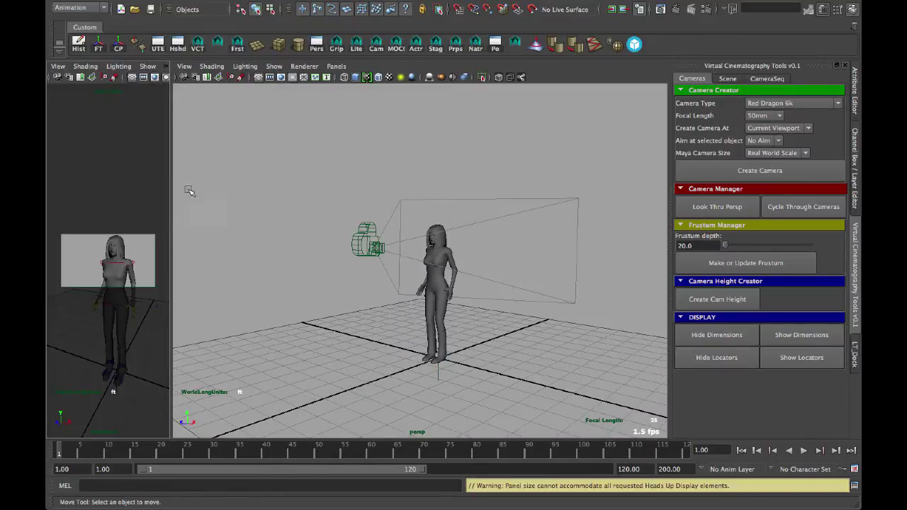
drag(173, 225, 366, 226)
Examine the shot camera, its frustum and the actor from the front, behind, above and the side in the perspective view
alt+drag(473, 256, 457, 242)
alt+right_drag(491, 241, 477, 241)
alt+drag(478, 241, 520, 255)
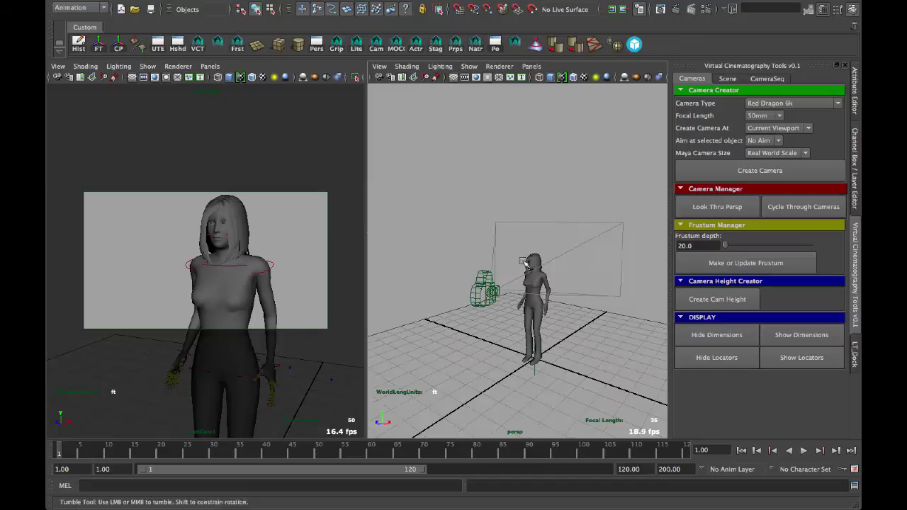
alt+middle_drag(520, 255, 527, 267)
alt+drag(528, 266, 544, 226)
click(595, 273)
click(549, 213)
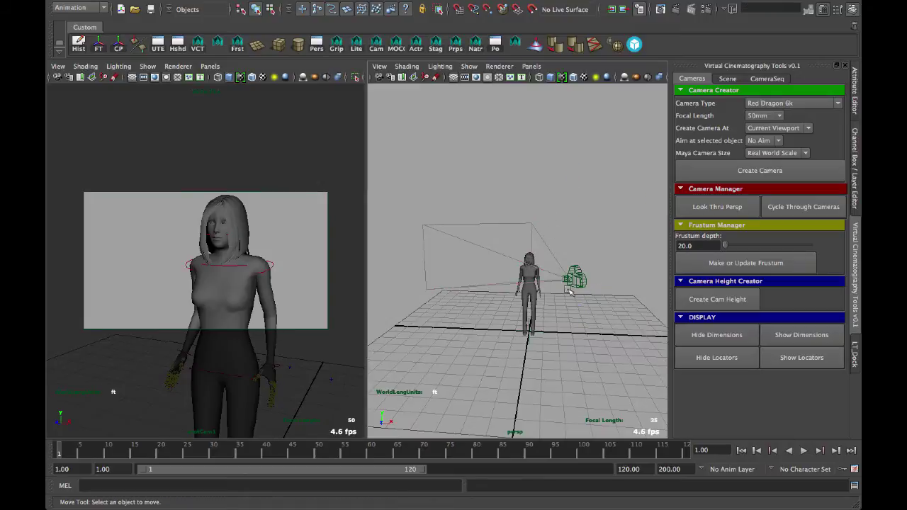
click(575, 278)
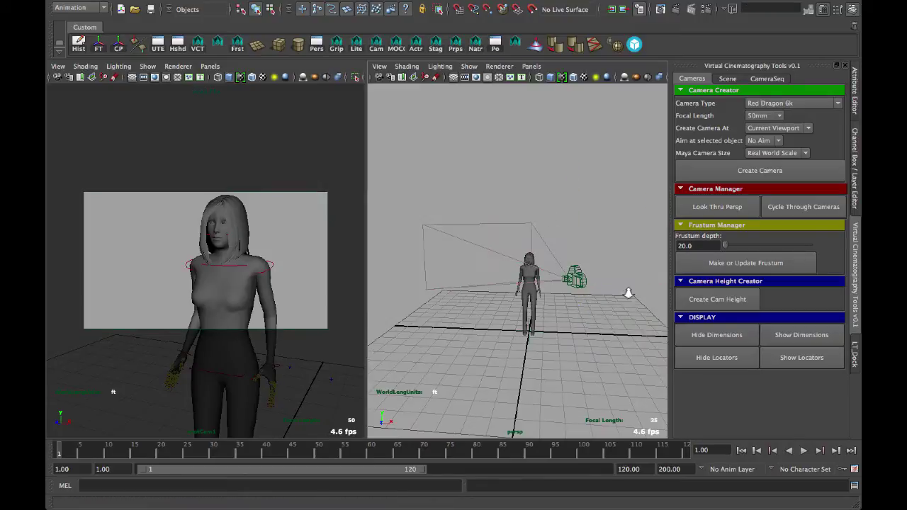
alt+right_drag(628, 293, 491, 286)
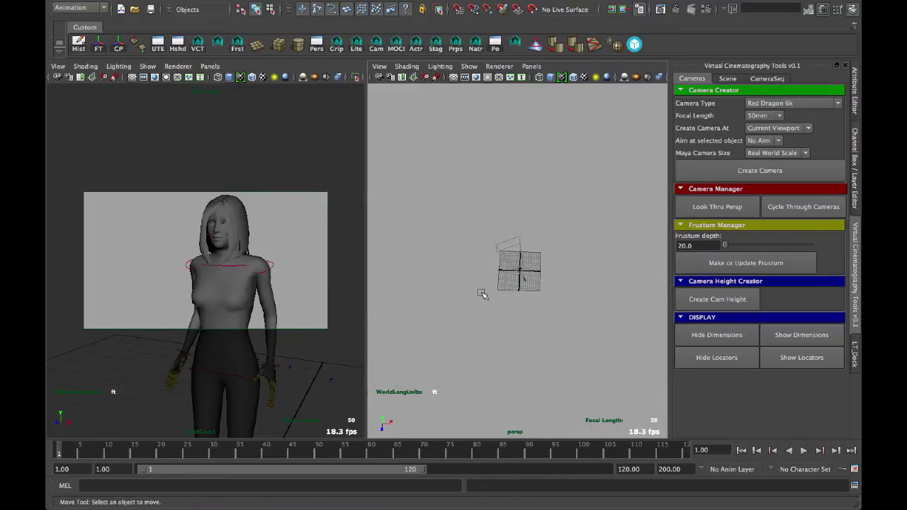
alt+right_drag(455, 268, 577, 298)
alt+drag(577, 298, 559, 263)
alt+right_drag(559, 263, 474, 255)
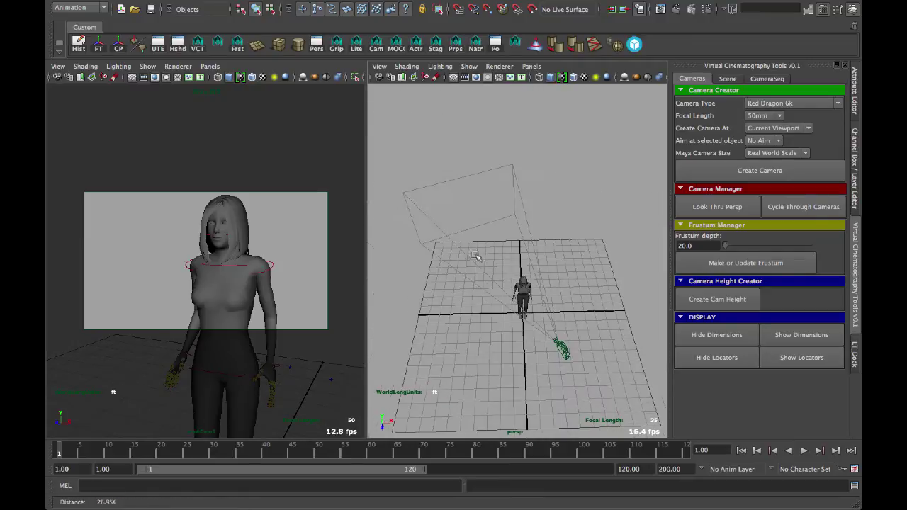
alt+drag(476, 256, 443, 237)
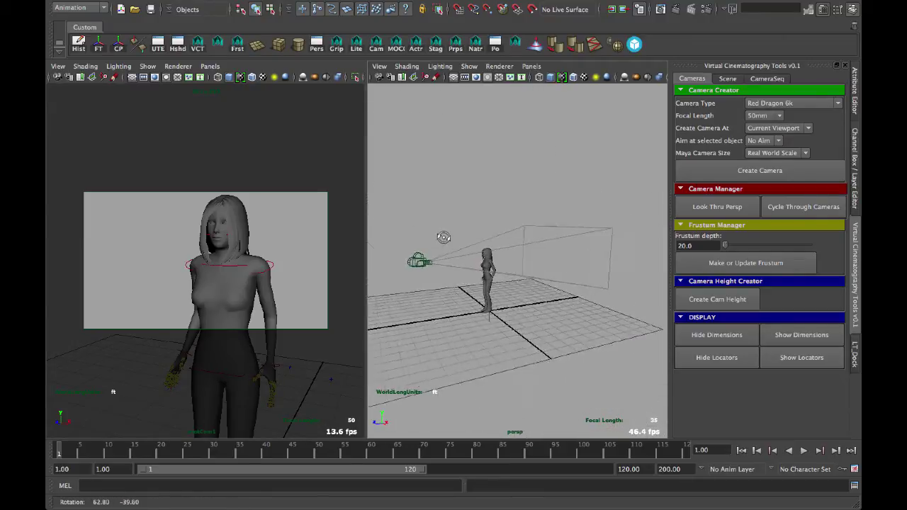
alt+middle_drag(443, 237, 522, 259)
alt+drag(522, 259, 481, 253)
alt+right_drag(482, 253, 523, 265)
alt+drag(522, 265, 527, 261)
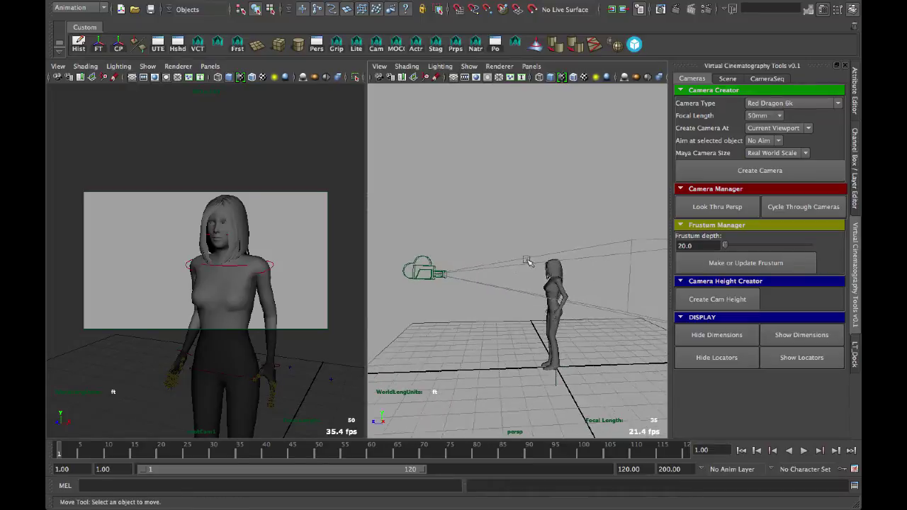
alt+right_drag(528, 262, 515, 268)
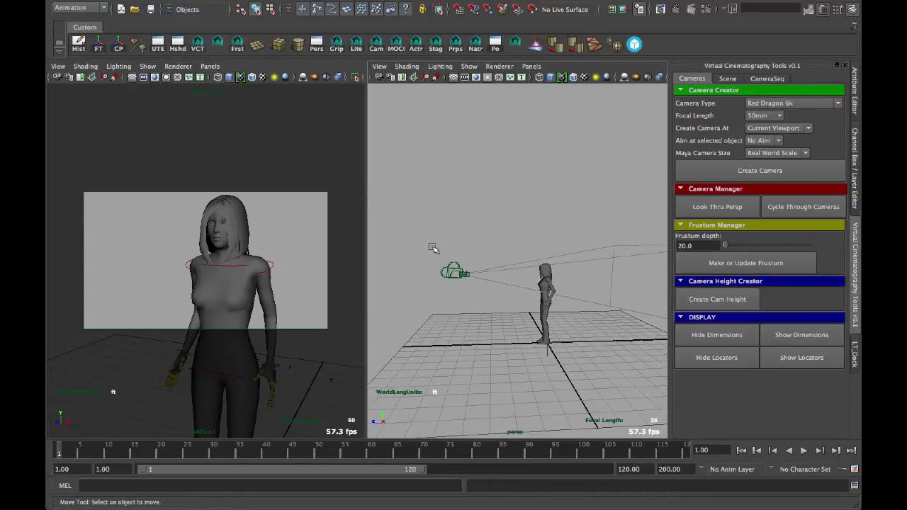
Select the shot camera, create its camera height dimension from the ground, and clear the selection
drag(434, 248, 470, 314)
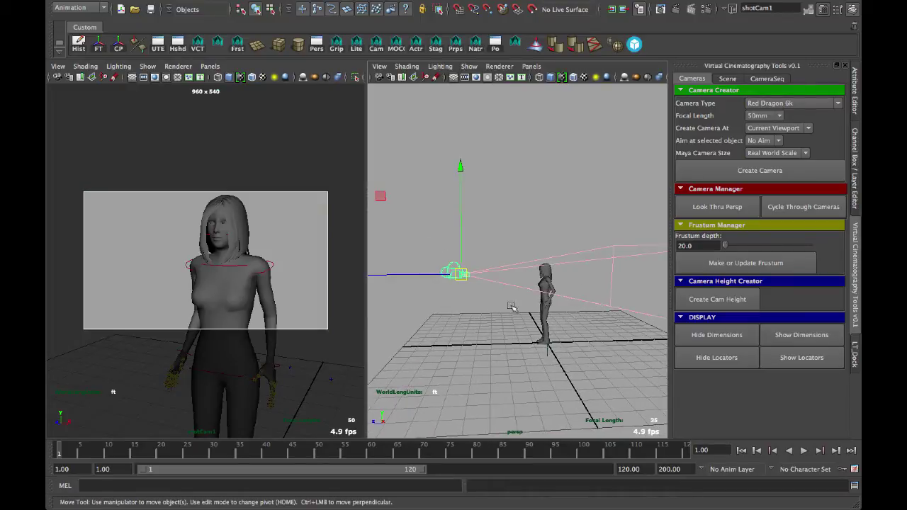
click(737, 300)
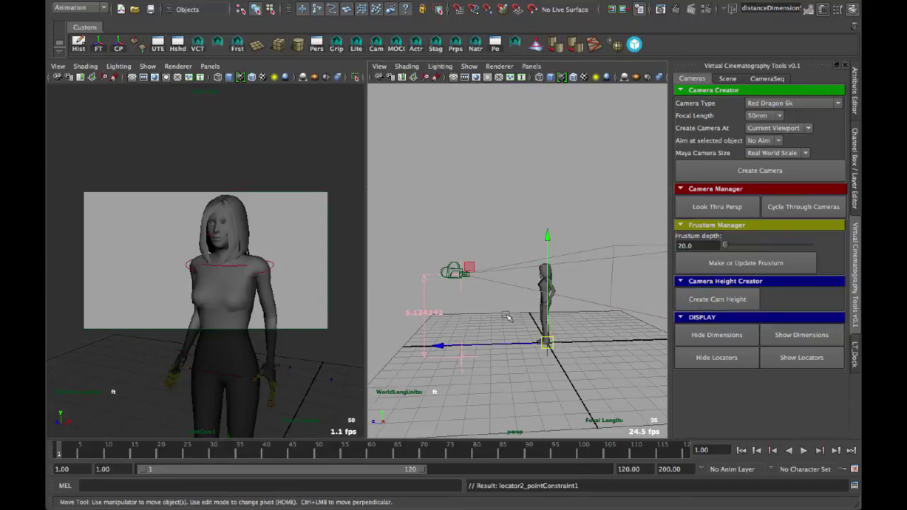
click(496, 316)
Raise the shot camera to a height of about 5.31 ft above the ground and clear the selection
mouse_move(490, 314)
alt+mouse_down()
mouse_move(477, 319)
mouse_move(518, 310)
mouse_move(489, 297)
alt+mouse_up()
scroll(502, 314, up, 2)
click(494, 256)
key(w)
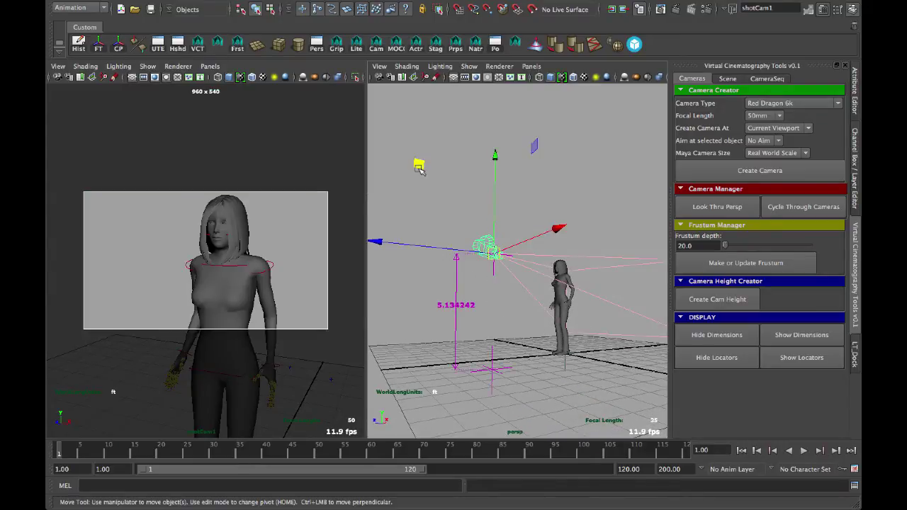
mouse_move(449, 255)
mouse_down()
mouse_move(424, 258)
mouse_move(508, 262)
mouse_move(450, 263)
mouse_up()
mouse_move(489, 216)
mouse_down()
mouse_move(487, 301)
mouse_move(488, 204)
mouse_move(489, 283)
mouse_move(497, 211)
mouse_up()
click(447, 220)
alt+drag(560, 320, 617, 323)
alt+right_drag(616, 323, 591, 323)
alt+drag(590, 323, 533, 316)
alt+right_drag(541, 314, 522, 323)
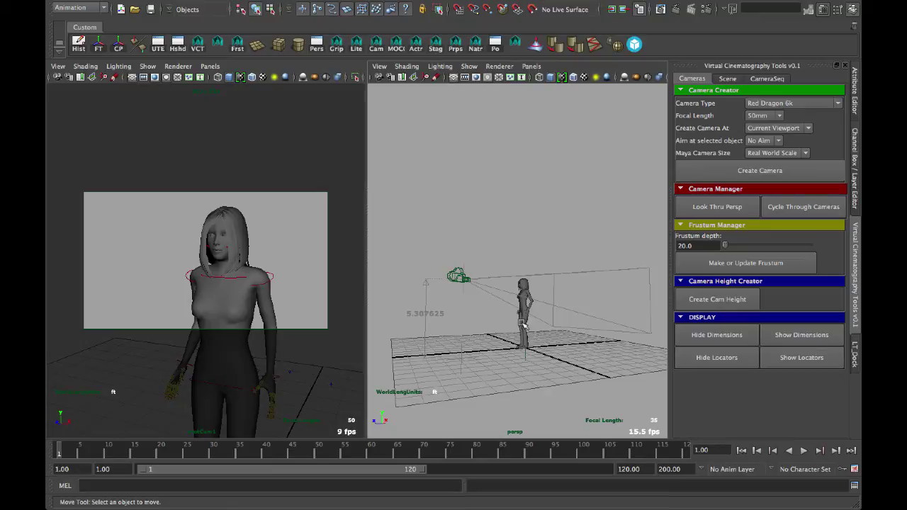
Hide the dimensions in the scene using the cinematography tools' display controls
click(455, 273)
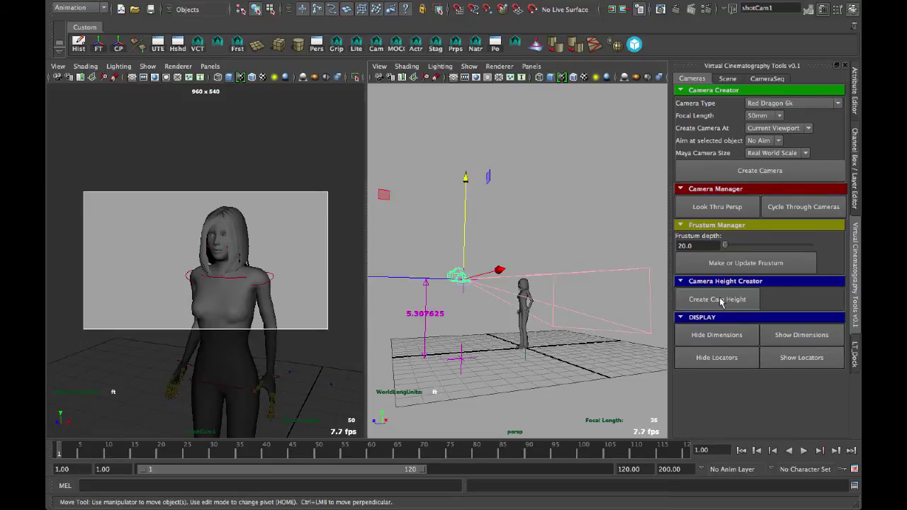
click(577, 246)
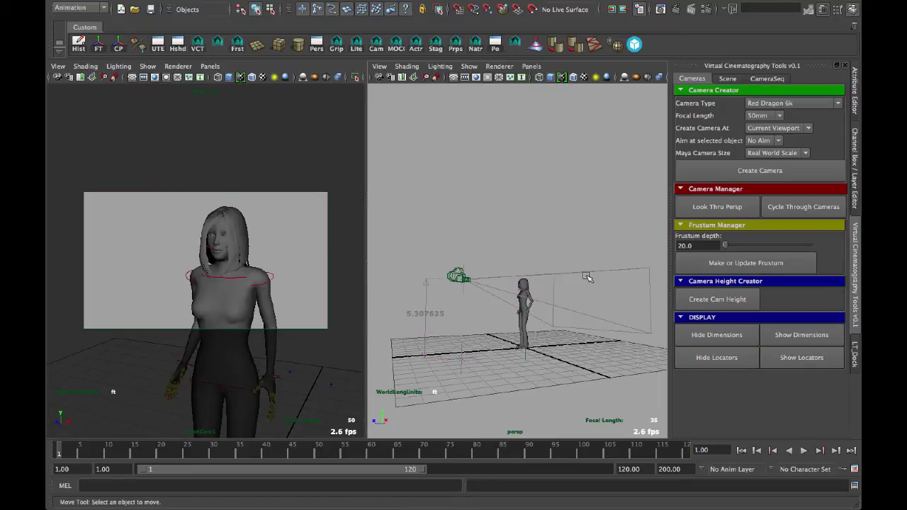
click(469, 66)
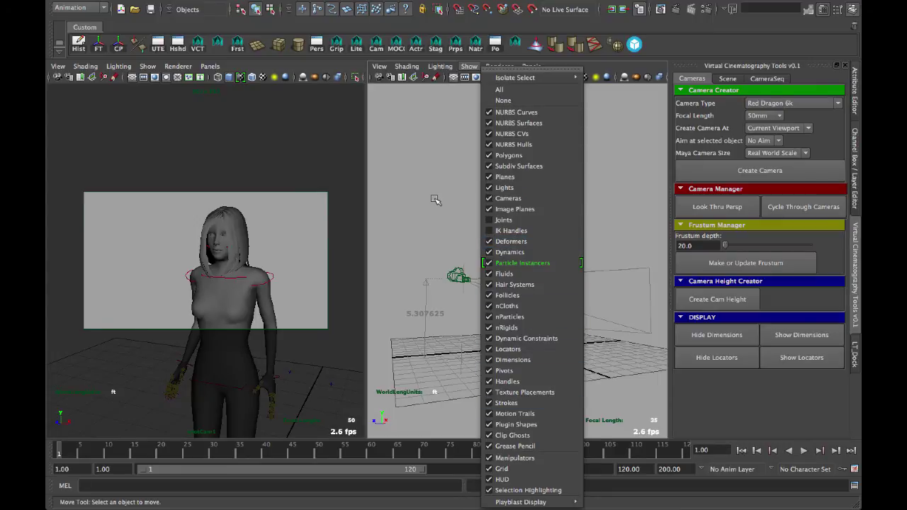
click(514, 252)
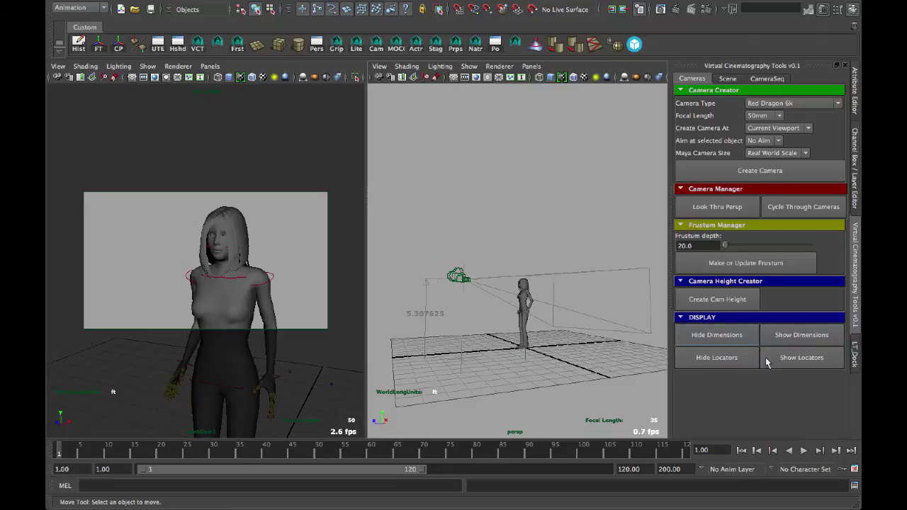
click(714, 337)
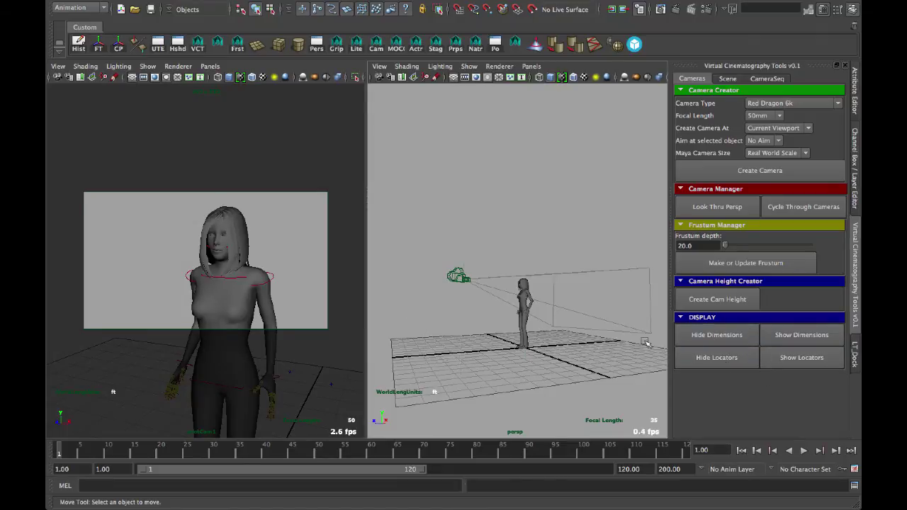
Show the scene's dimensions again, including the shot camera's height dimension
alt+drag(546, 293, 594, 298)
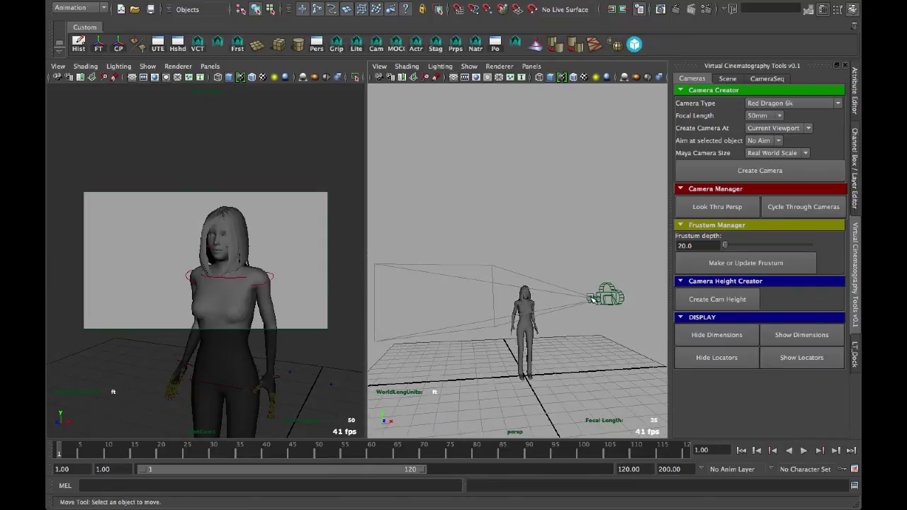
scroll(593, 294, down, 1)
alt+middle_drag(585, 292, 595, 294)
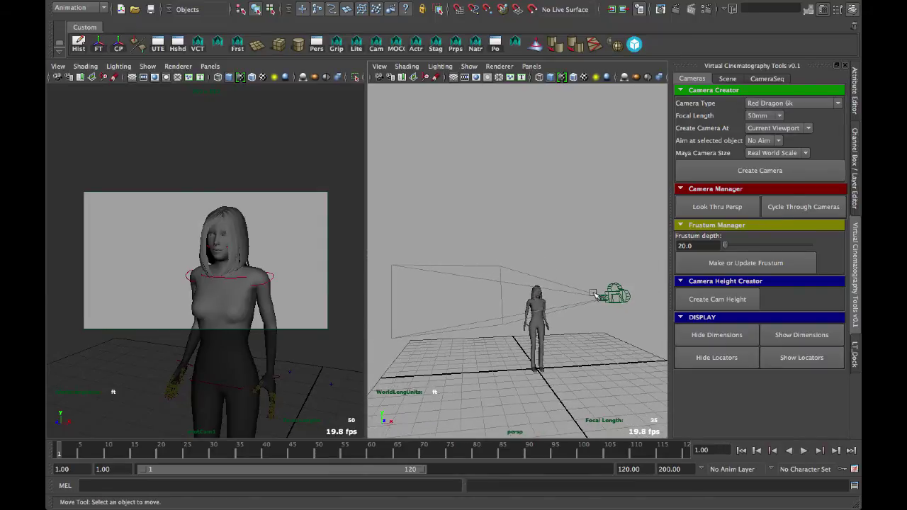
click(803, 343)
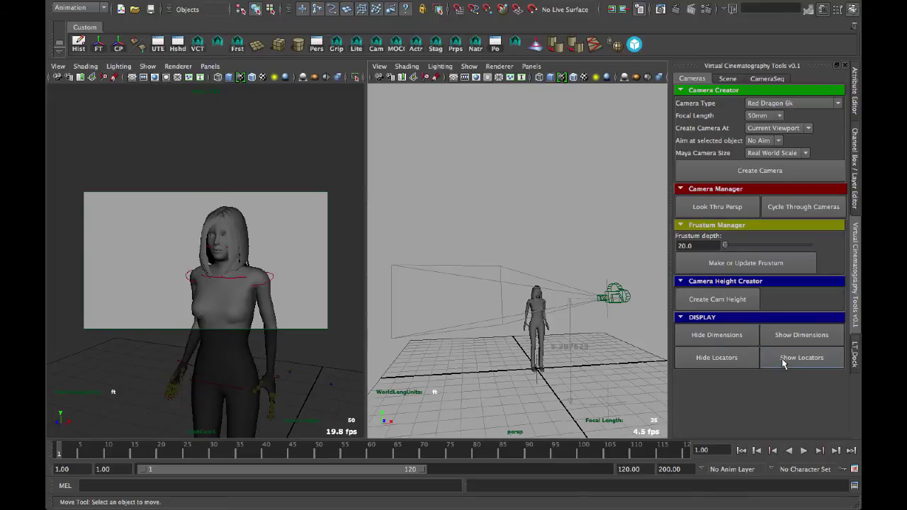
alt+drag(586, 336, 608, 362)
alt+right_drag(608, 362, 546, 328)
alt+drag(546, 328, 478, 297)
alt+right_drag(477, 298, 588, 322)
alt+drag(589, 322, 547, 301)
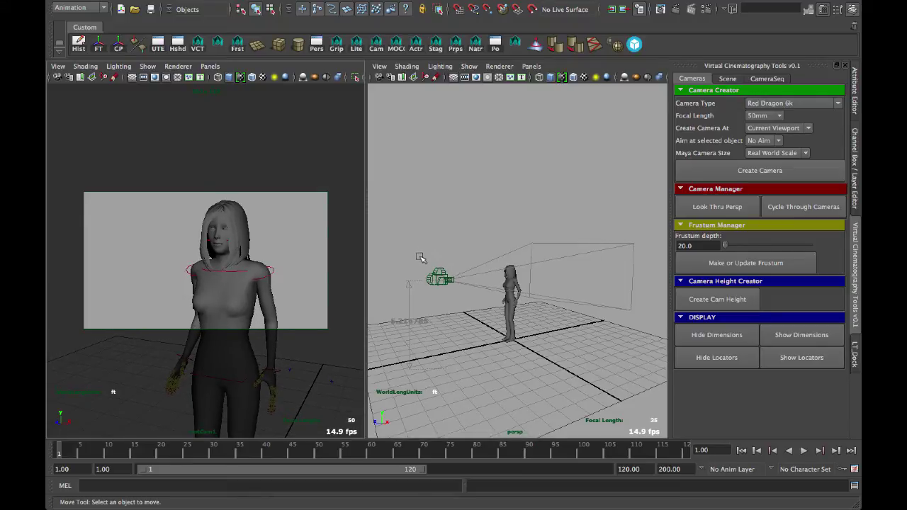
With the shot camera selected, switch the Camera Creator's camera type to Arri Alexa and back to Red Dragon 6k
drag(419, 258, 452, 296)
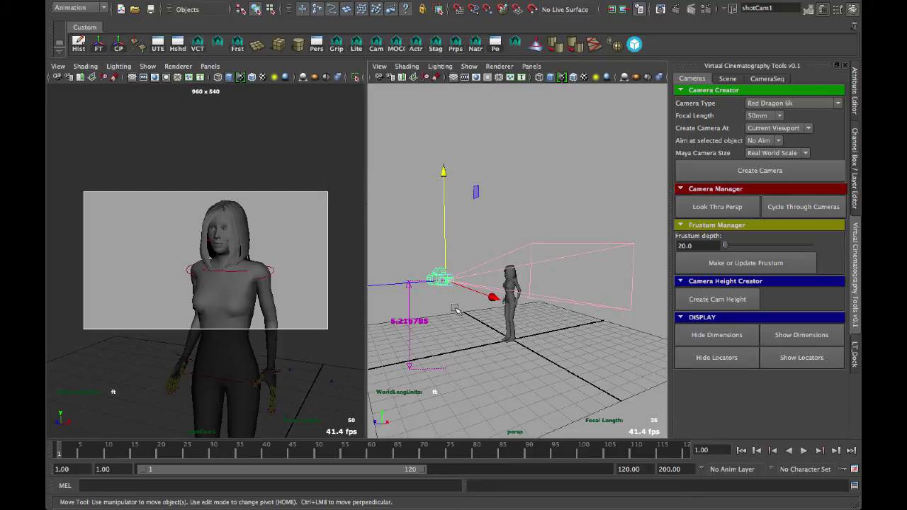
click(801, 104)
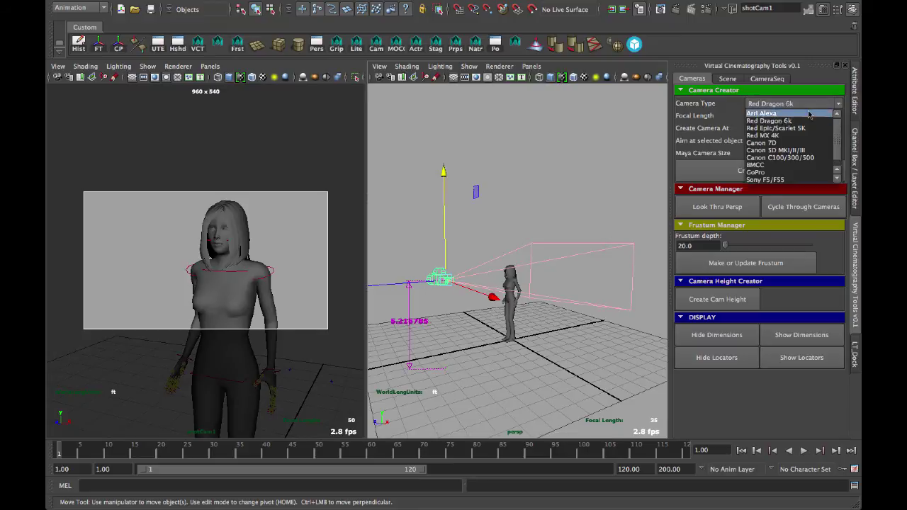
click(796, 119)
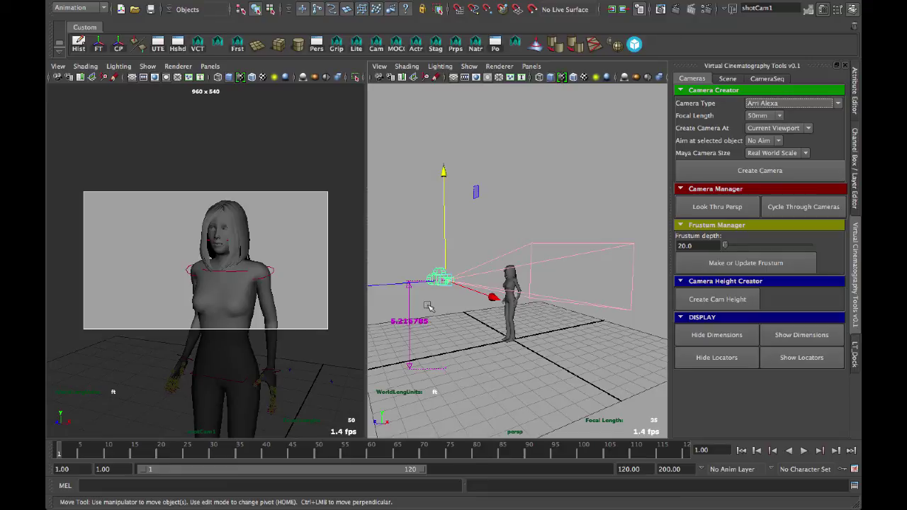
click(790, 104)
click(757, 141)
click(551, 208)
alt+drag(548, 265, 526, 284)
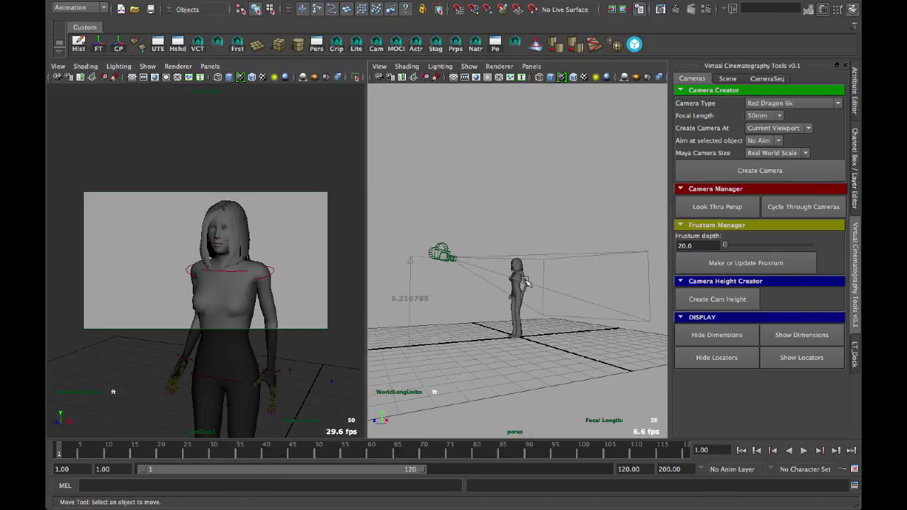